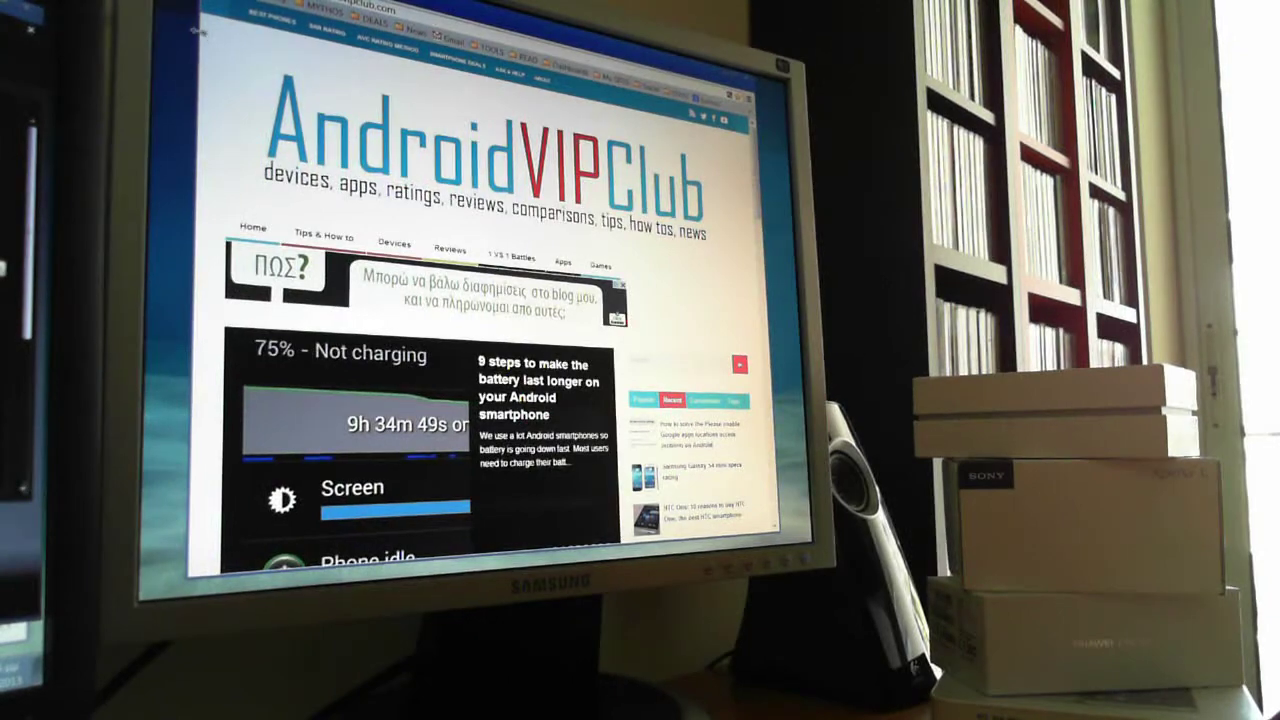
- Narrow the Chrome window in stages until the mobile layout appears with the banner hidden
{"action": "left_click_drag", "start_coordinate": [198, 30], "coordinate": [375, 85]}
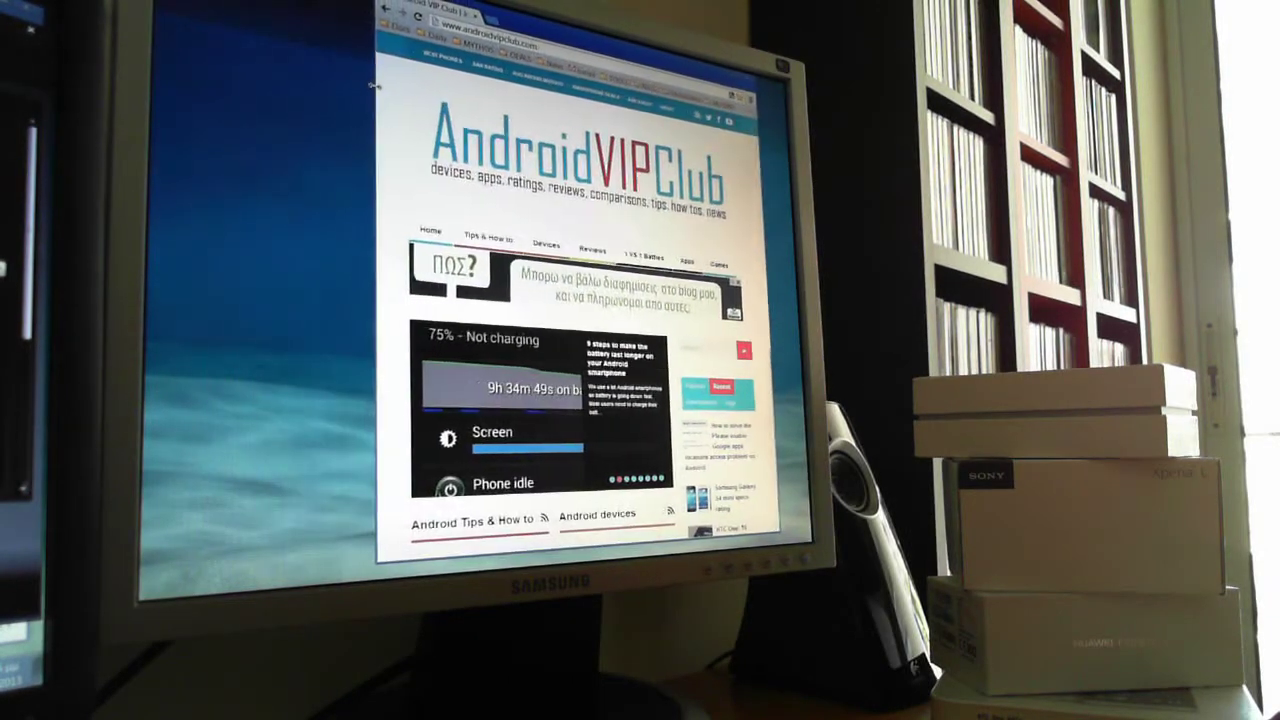
{"action": "left_click_drag", "start_coordinate": [375, 85], "coordinate": [389, 88]}
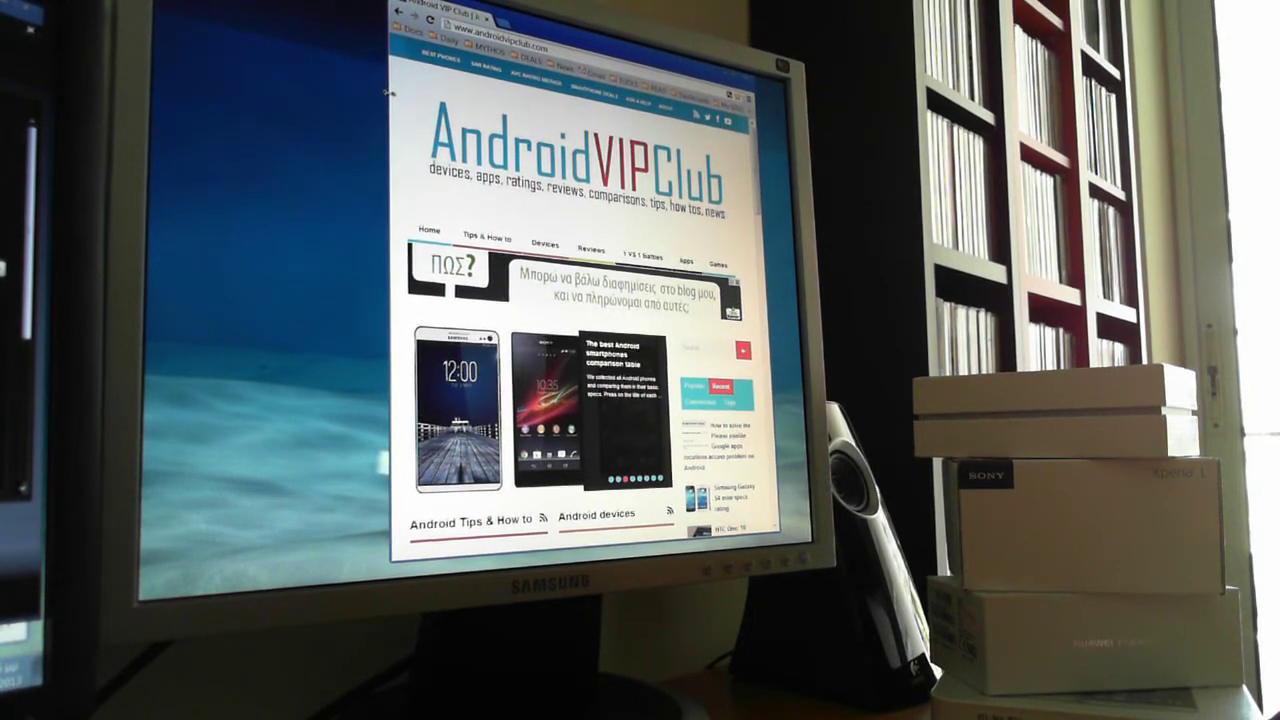
{"action": "left_click_drag", "start_coordinate": [389, 88], "coordinate": [445, 95]}
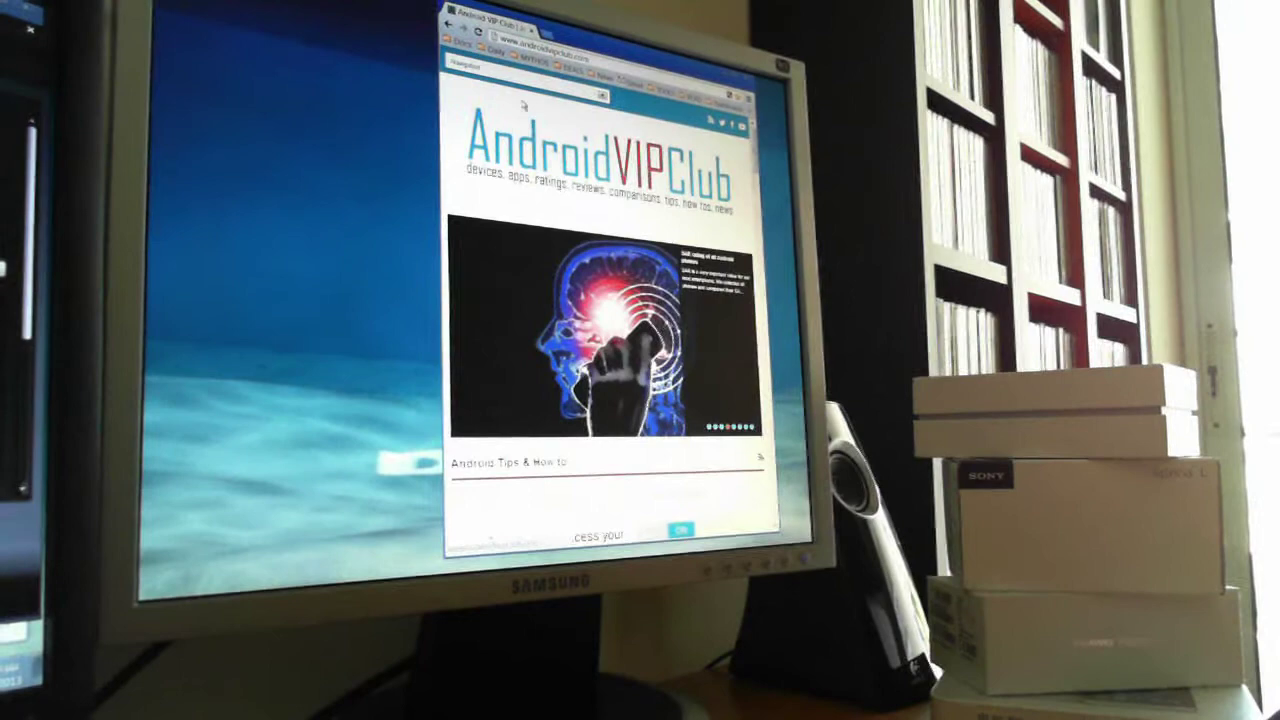
- Move the narrowed window left and check the site's Navigation dropdown by opening and closing it
{"action": "left_click_drag", "start_coordinate": [602, 44], "coordinate": [368, 10]}
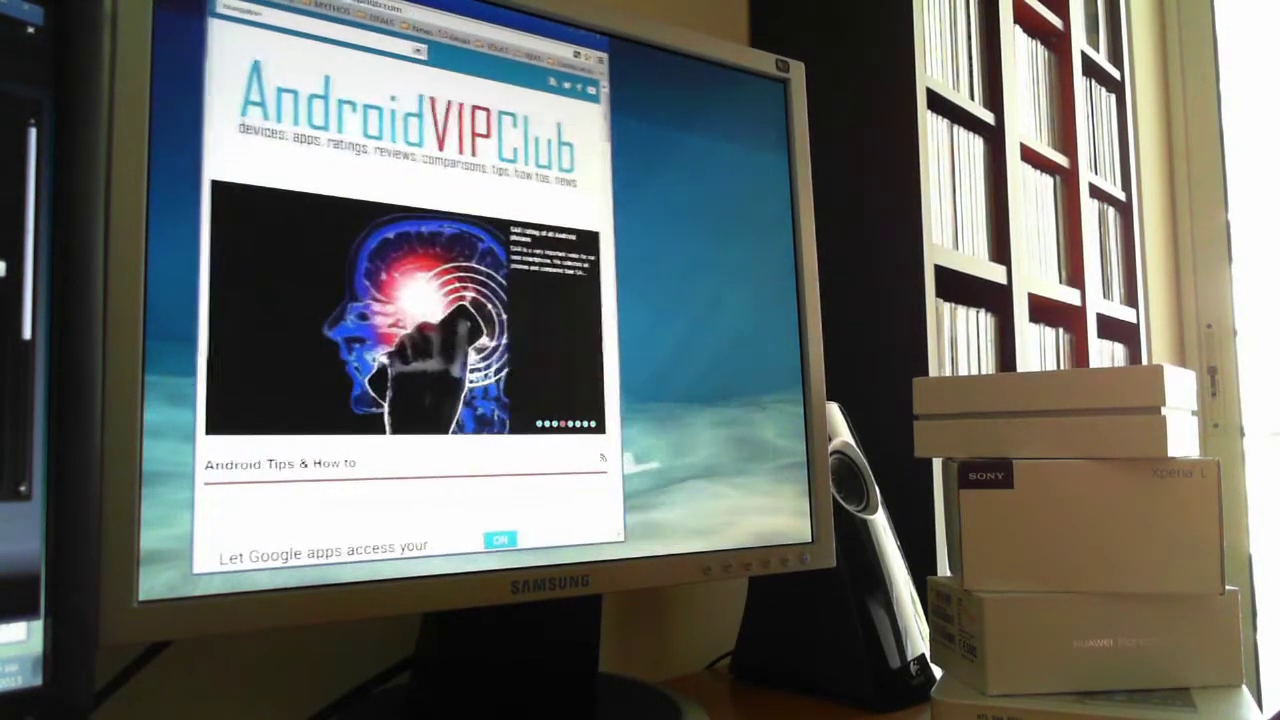
{"action": "left_click", "coordinate": [273, 24]}
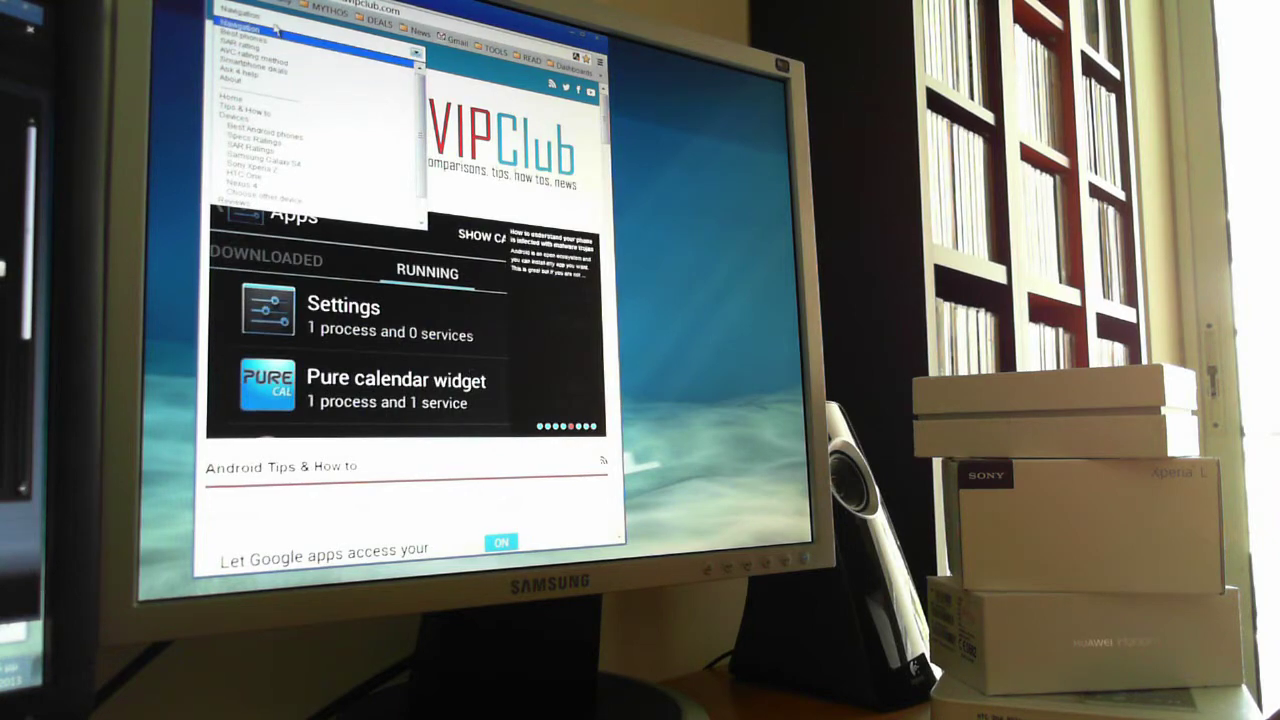
{"action": "left_click", "coordinate": [453, 85]}
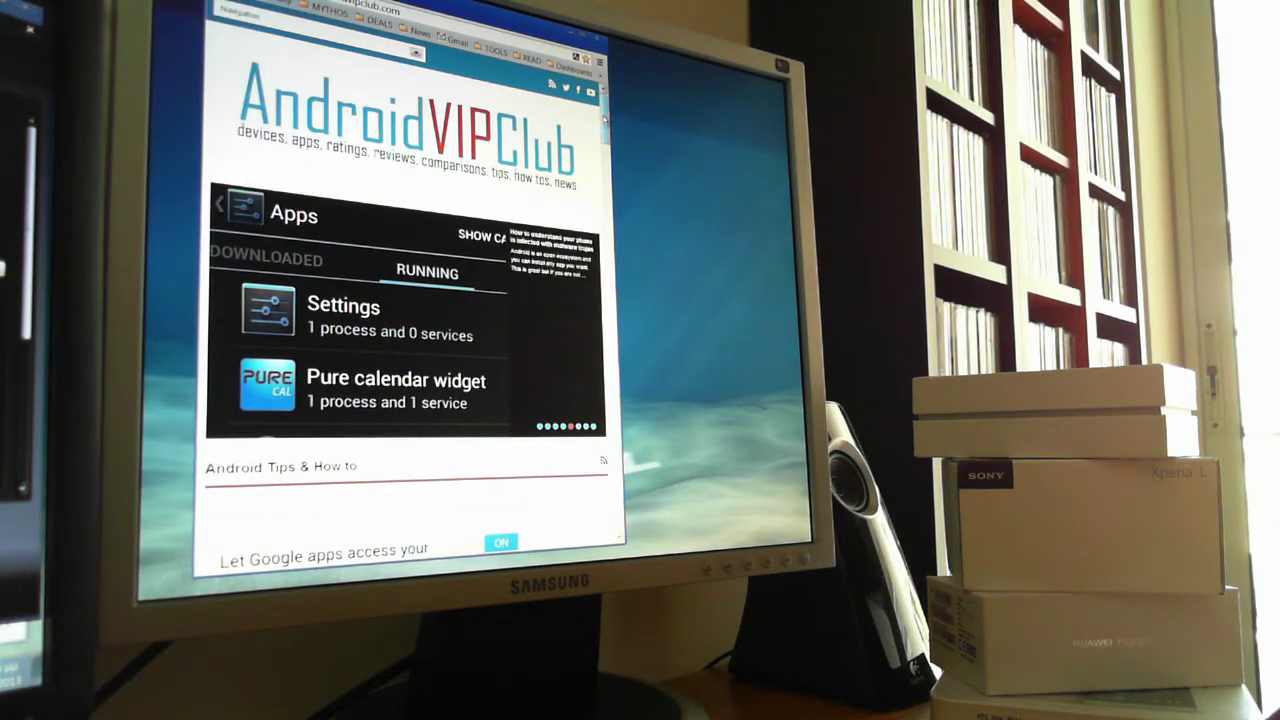
{"action": "left_click_drag", "start_coordinate": [603, 112], "coordinate": [594, 278]}
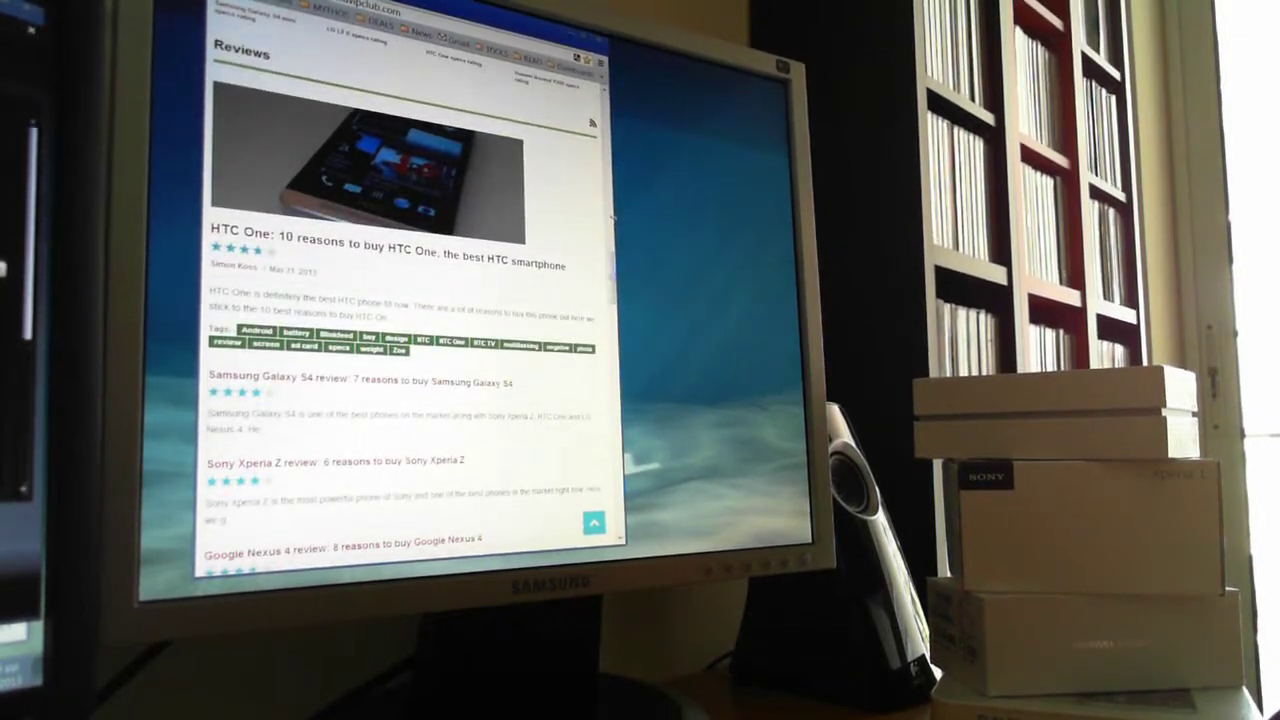
- Scroll the mobile page past the Facebook and BeAWinner sections to another Reviews list
{"action": "left_click_drag", "start_coordinate": [610, 215], "coordinate": [620, 260]}
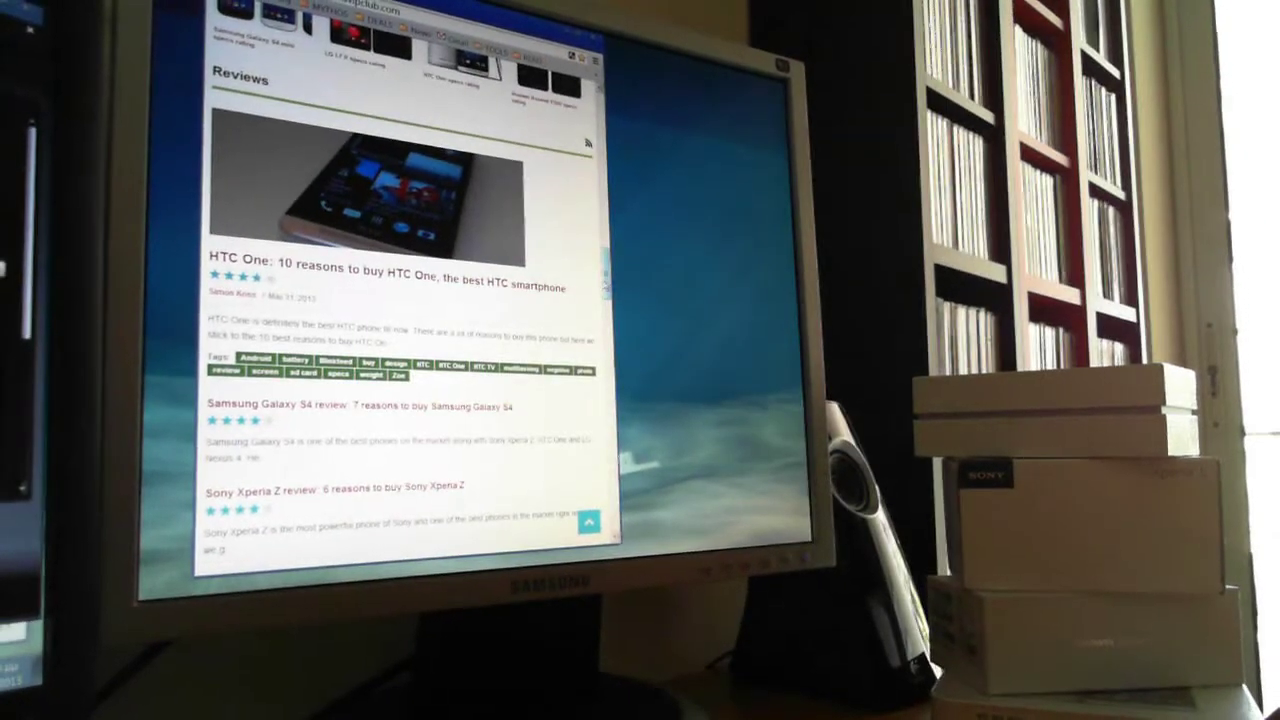
{"action": "left_click_drag", "start_coordinate": [612, 205], "coordinate": [592, 425]}
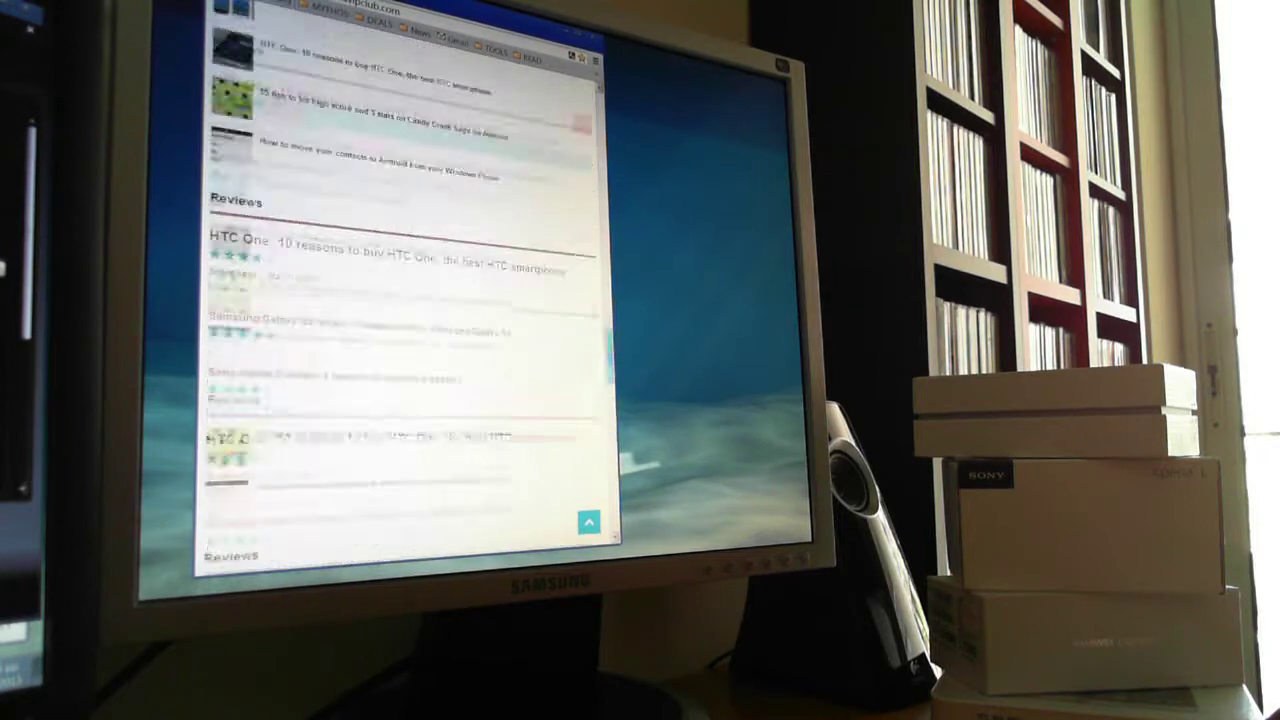
{"action": "left_click_drag", "start_coordinate": [605, 350], "coordinate": [610, 100]}
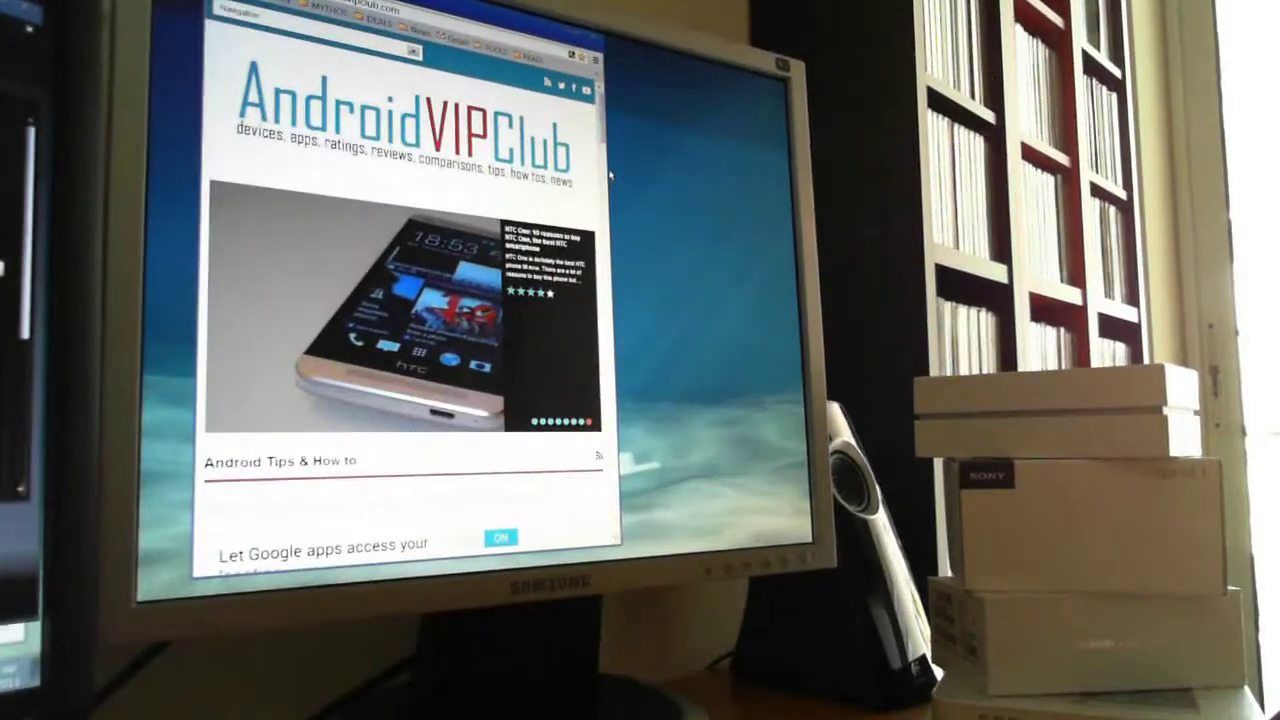
- Widen the window from its right edge so the desktop layout and menu bar return
{"action": "left_click_drag", "start_coordinate": [622, 172], "coordinate": [658, 176]}
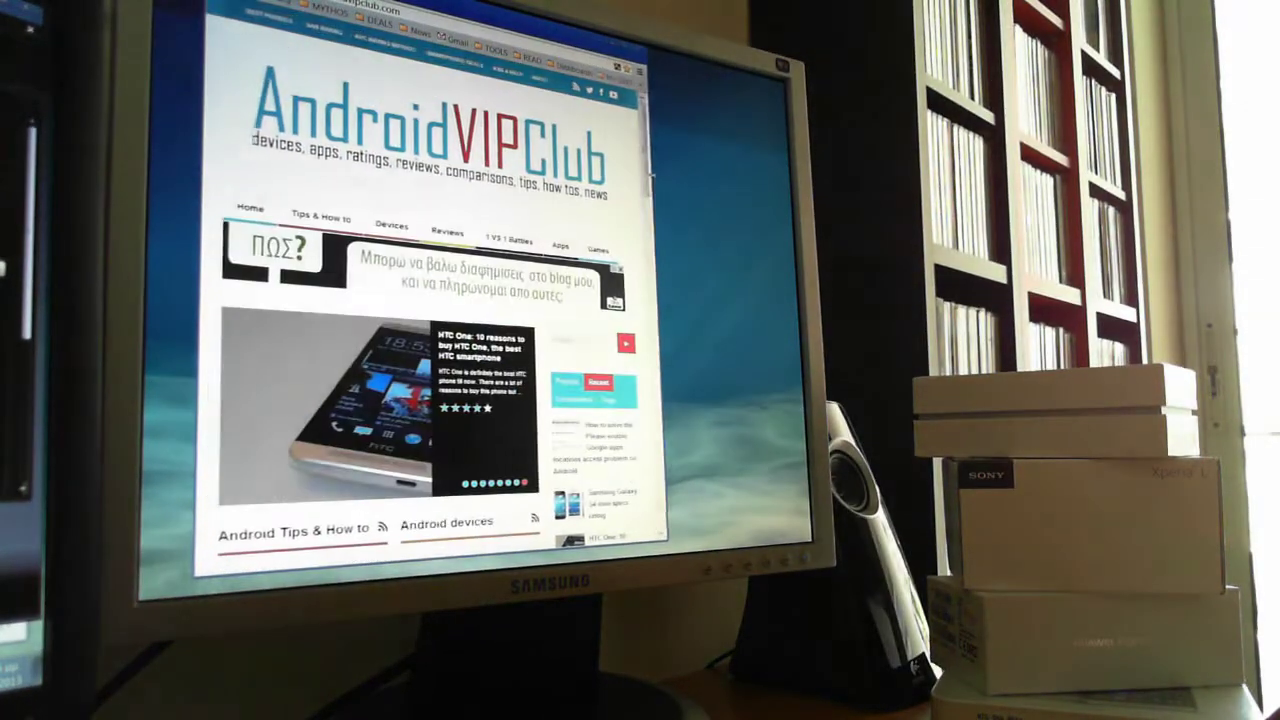